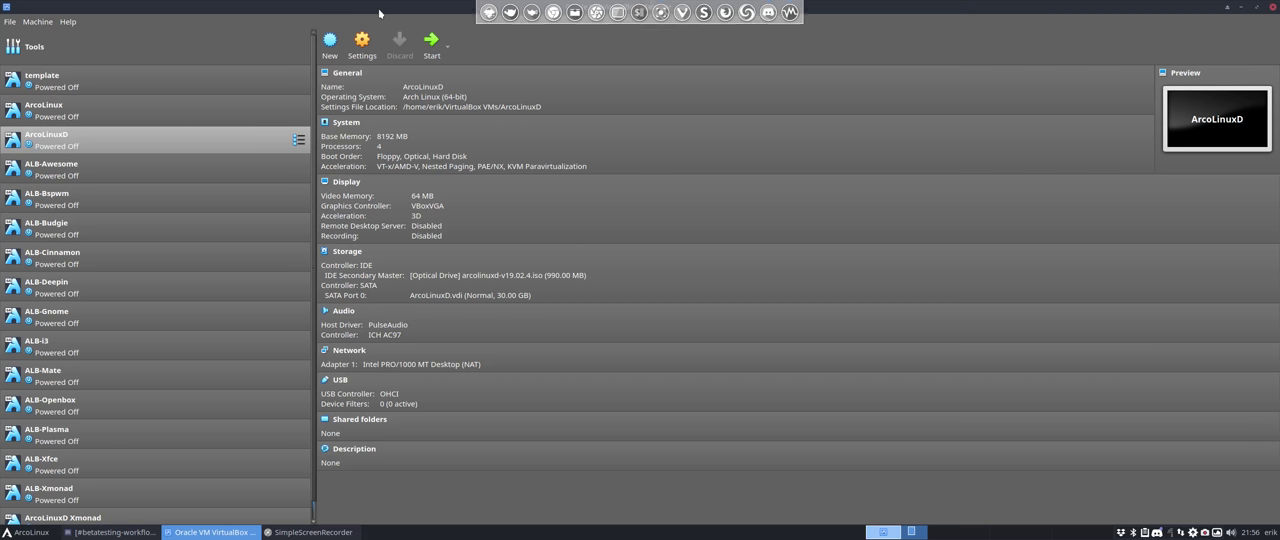
Boot the ArcoLinuxD VM from VirtualBox Manager to the Calamares welcome screen.
double_click(212, 140)
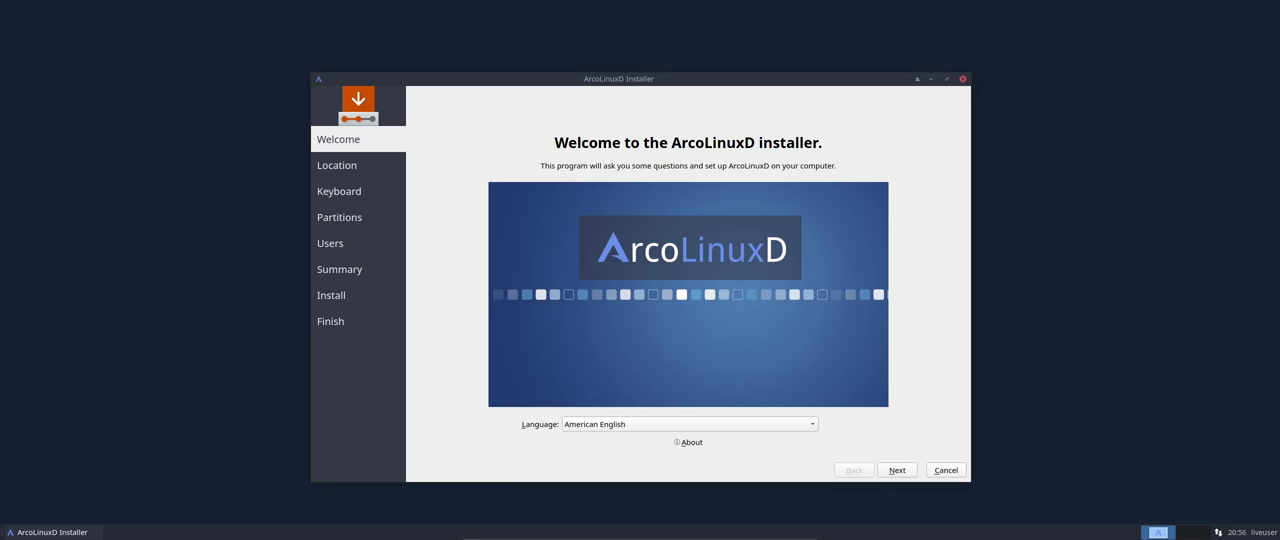
Leave fullscreen, quit Discord from the host tray, and return the ArcoLinuxD VM to fullscreen.
click(1087, 230)
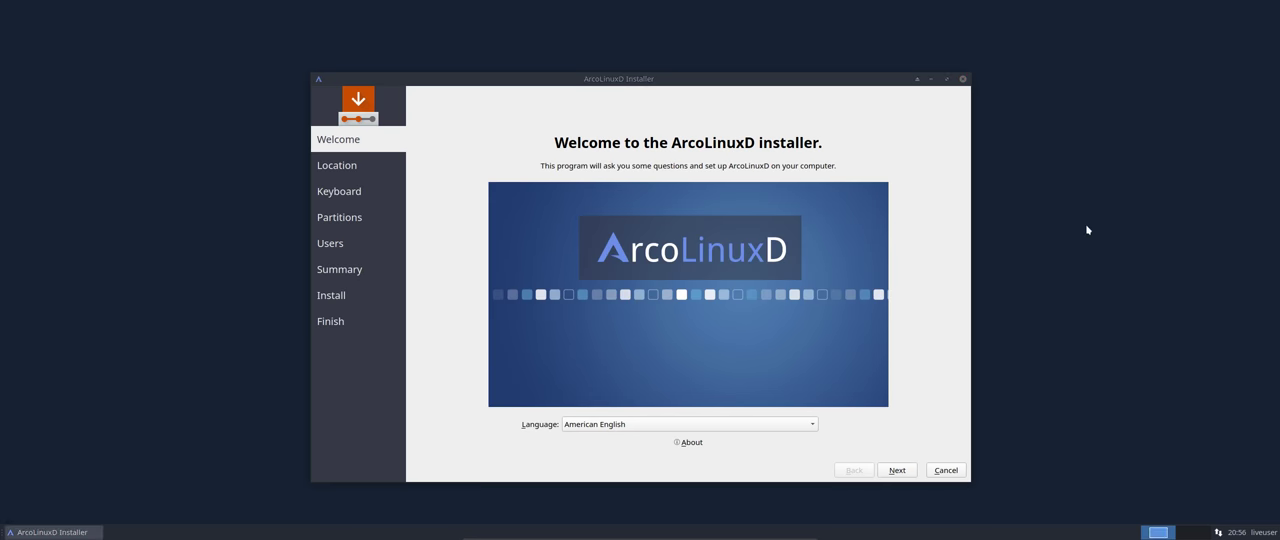
key(Control_R+f)
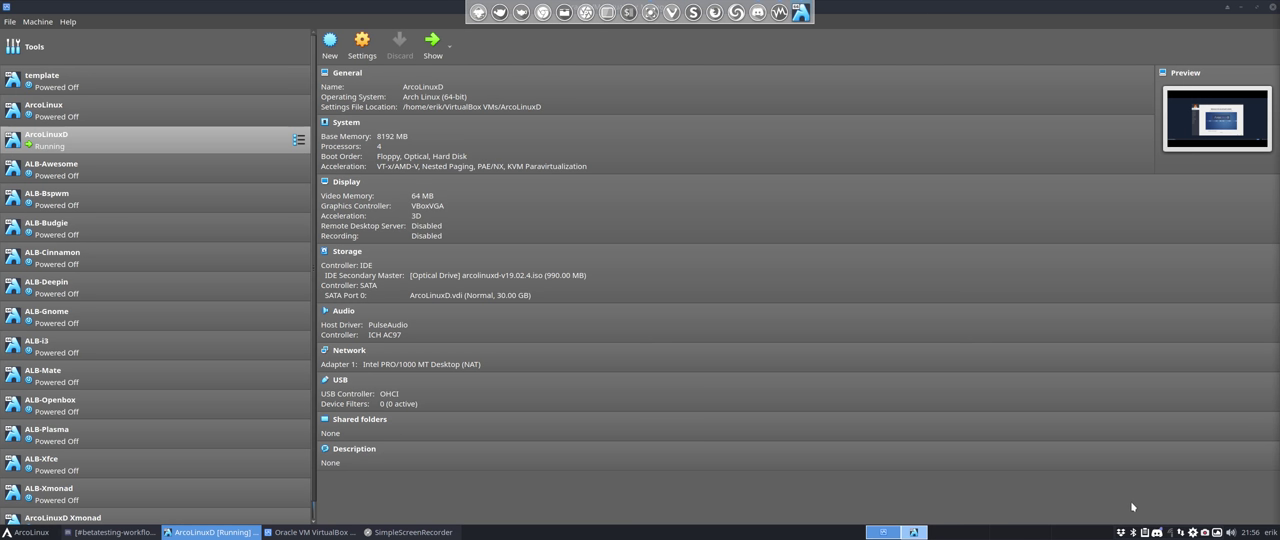
right_click(1157, 532)
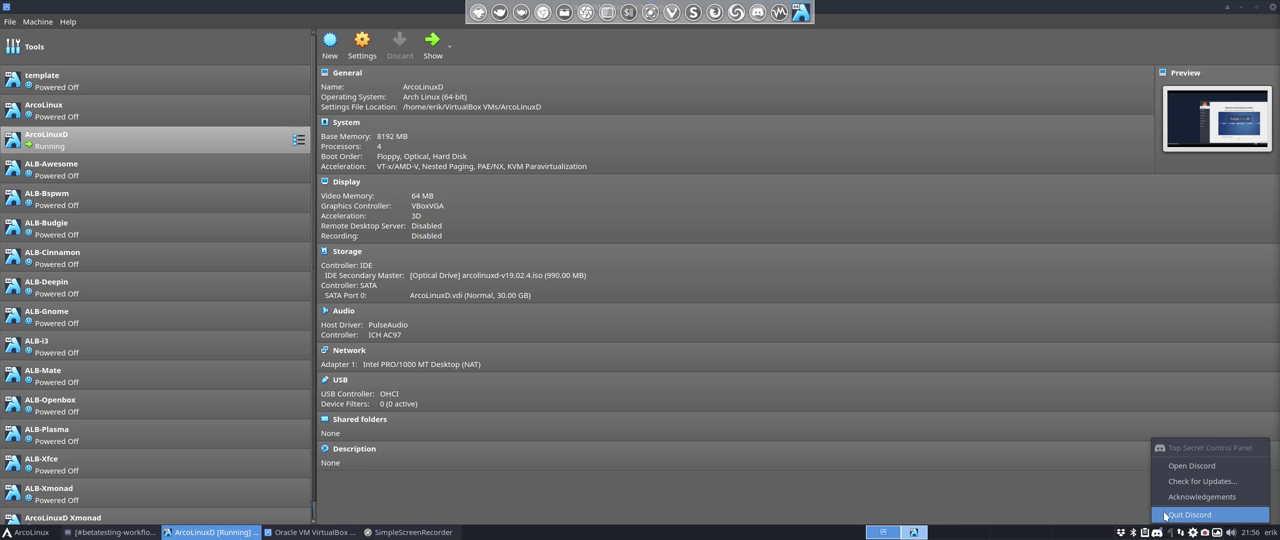
click(1161, 515)
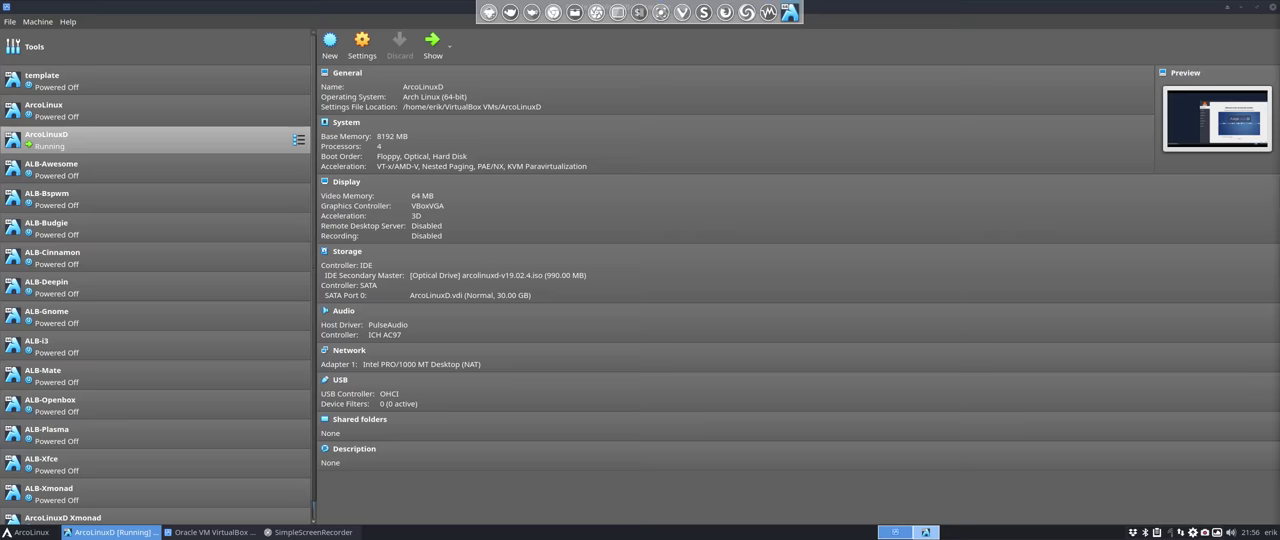
click(790, 12)
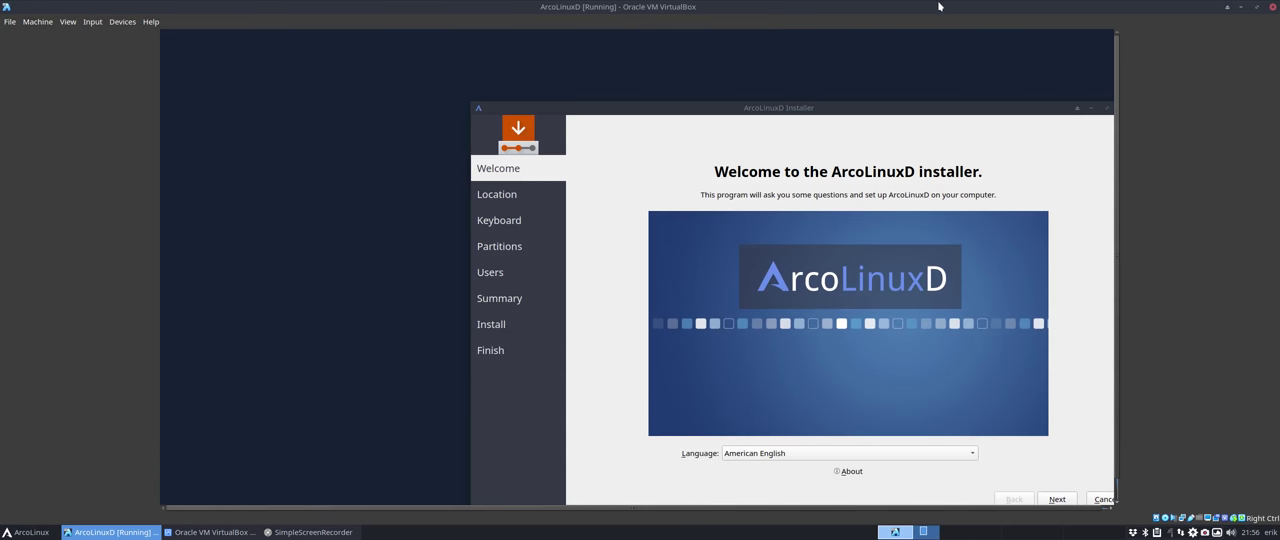
key(Control_R+f)
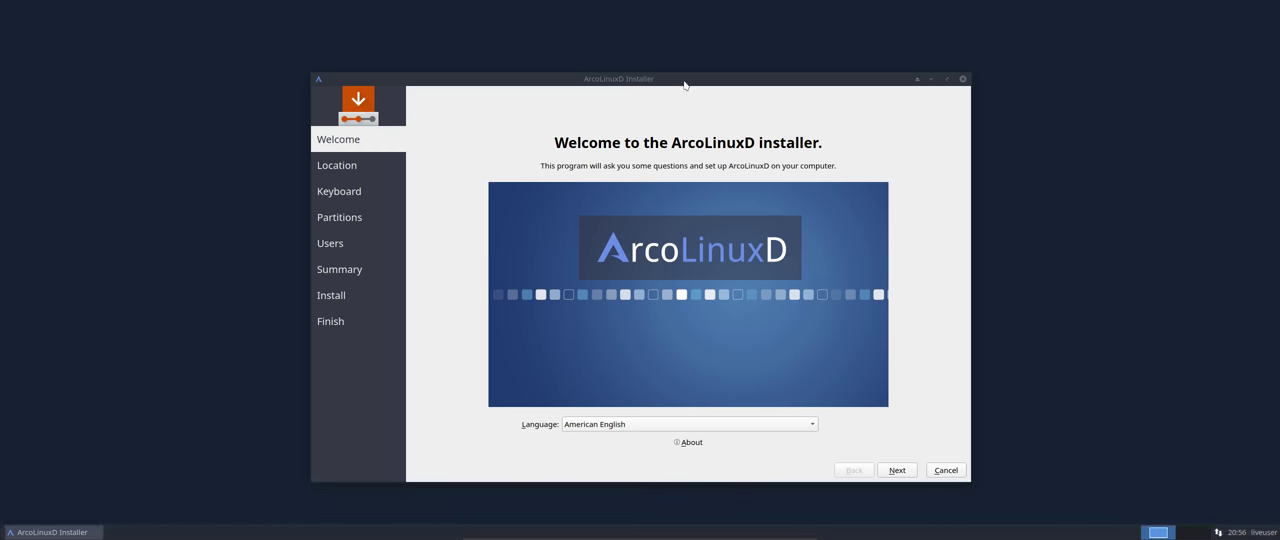
Advance from the Welcome page to the Location page showing Europe/Brussels.
click(899, 471)
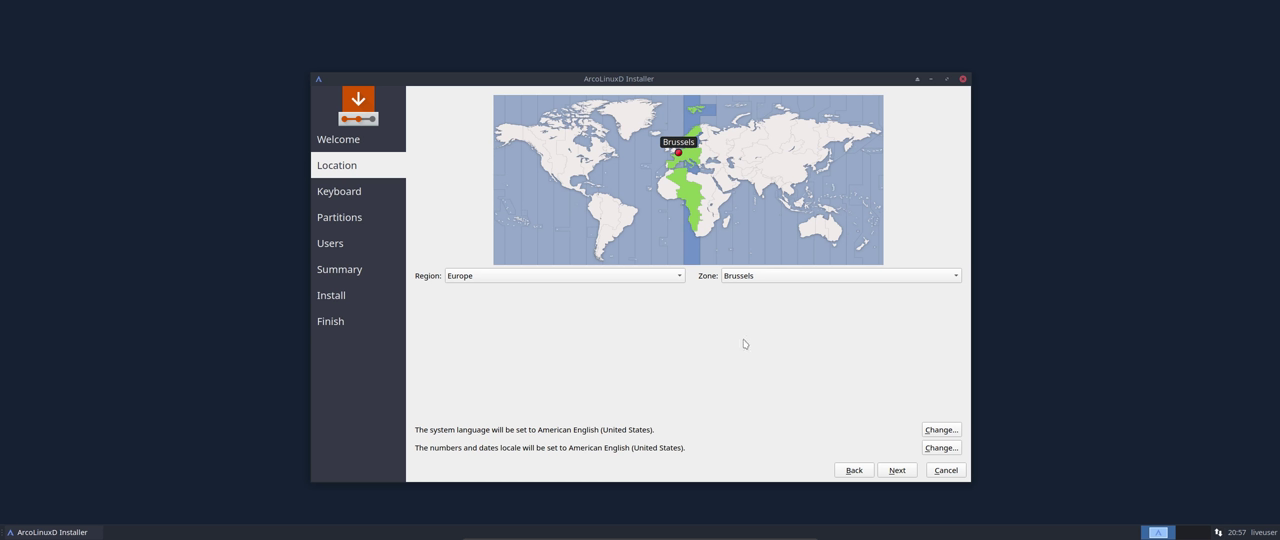
Disable networking, pick New York then Brussels on the map, and re-enable networking.
right_click(1219, 534)
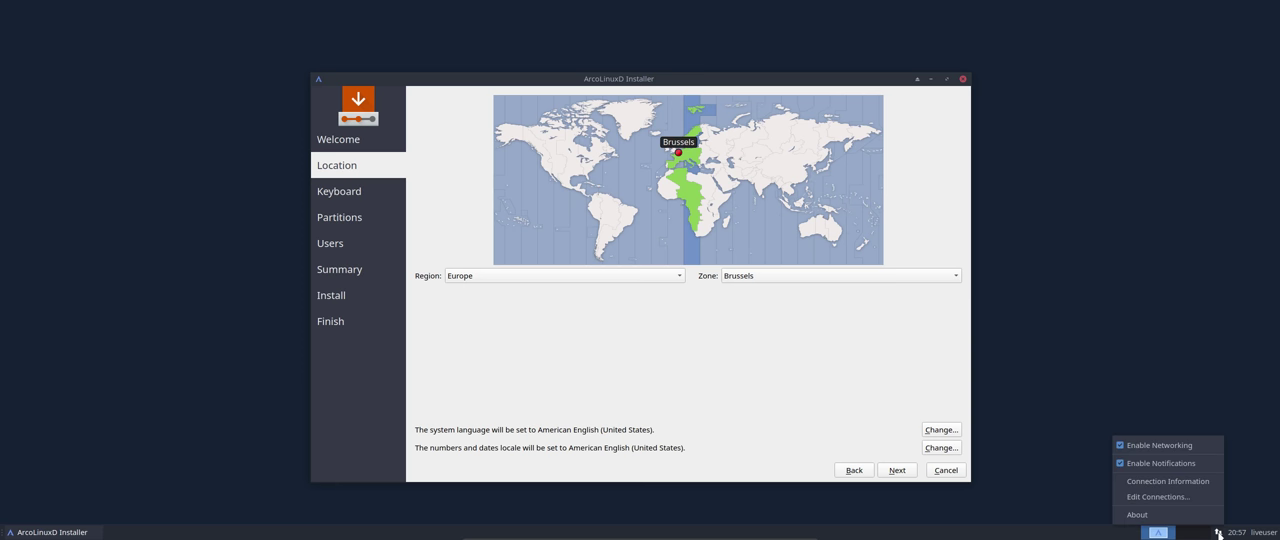
click(1168, 446)
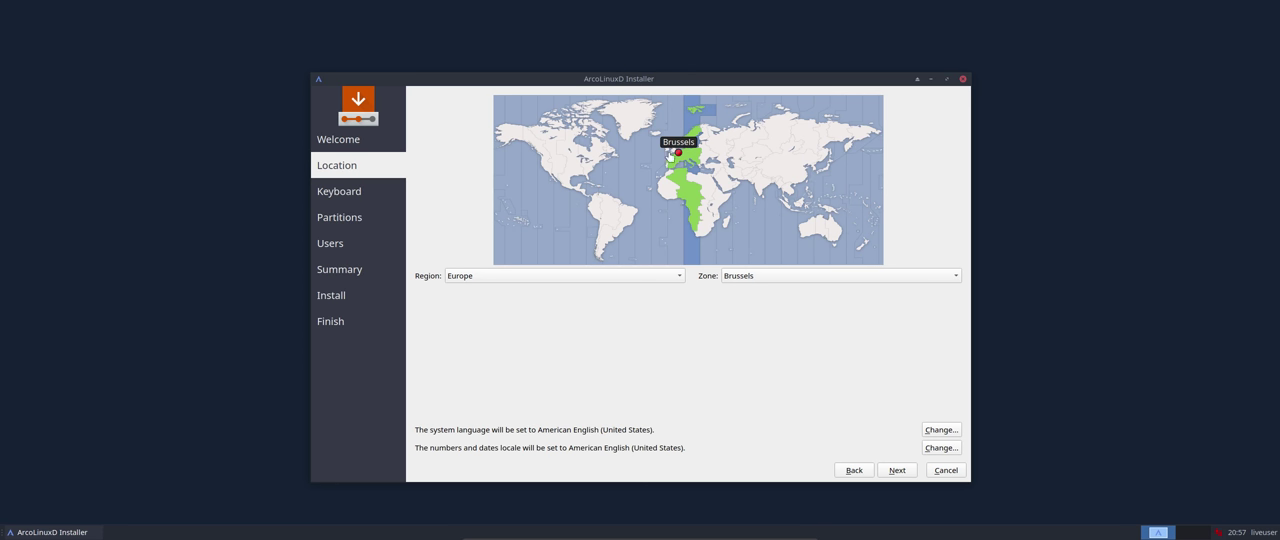
click(594, 163)
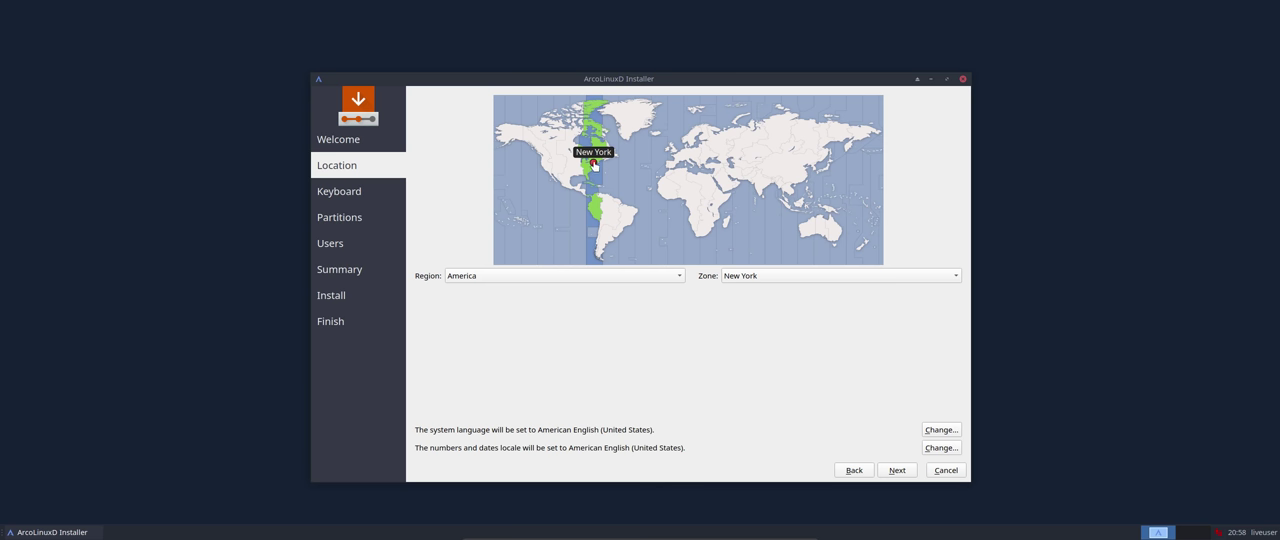
click(679, 157)
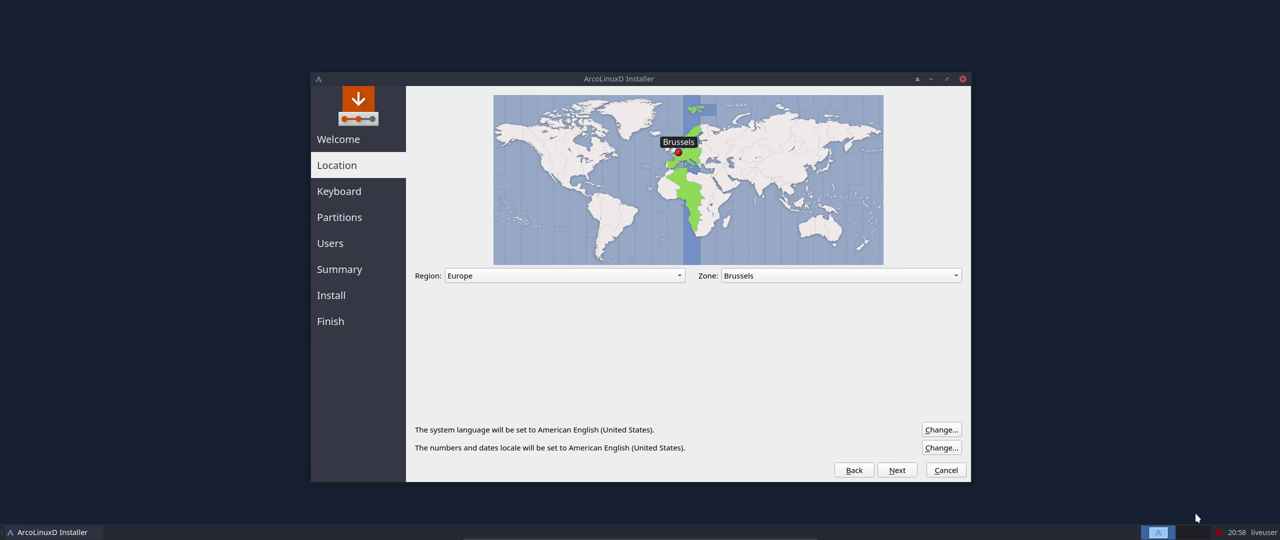
right_click(1220, 534)
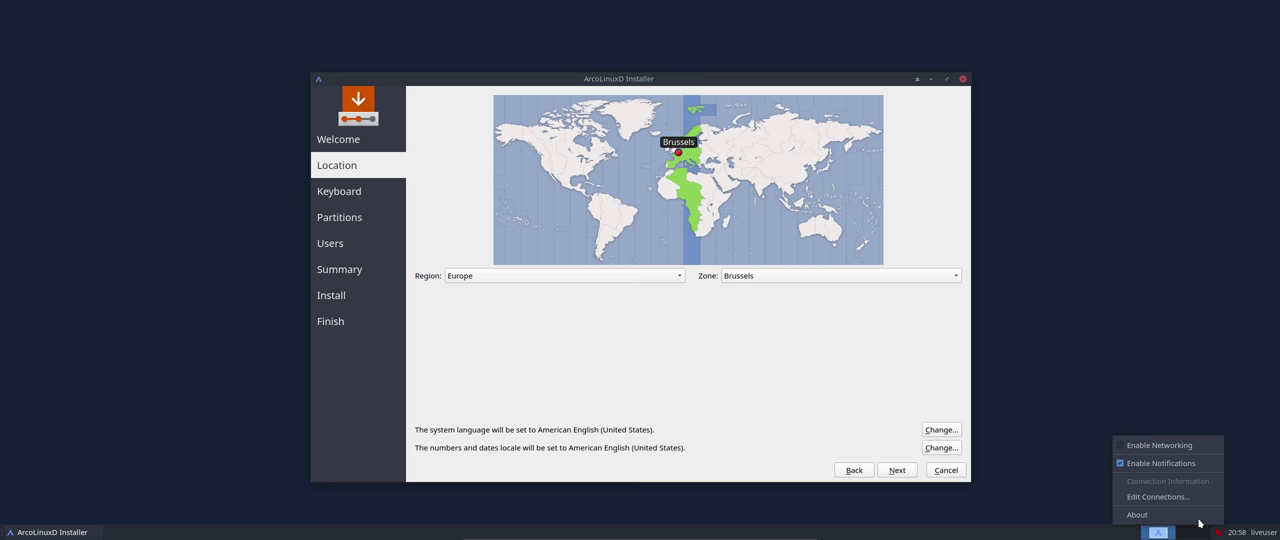
click(1176, 446)
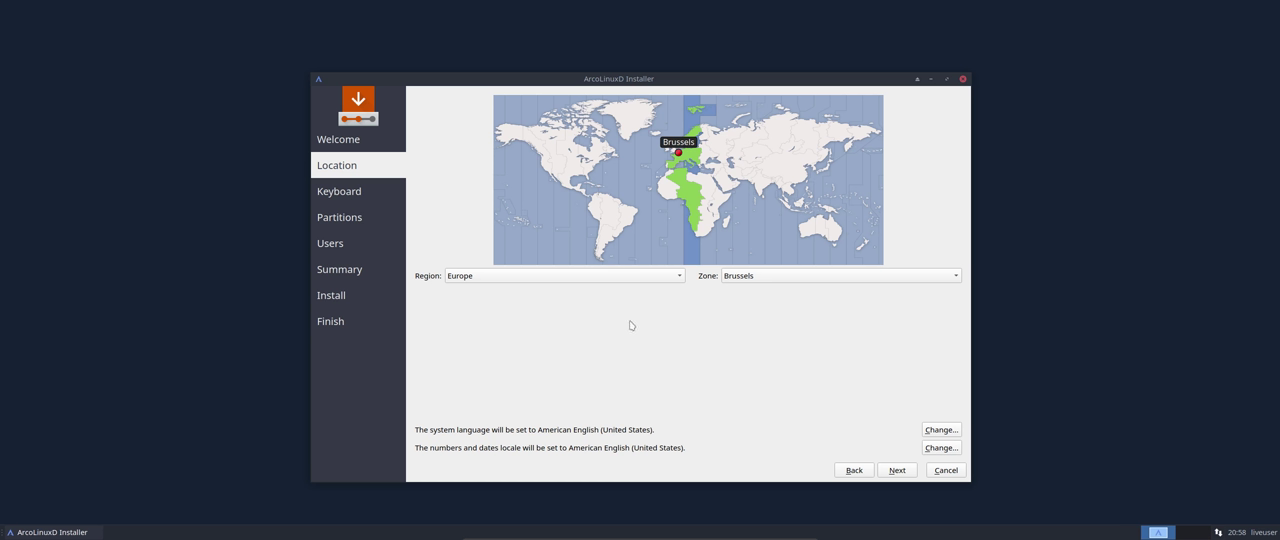
Choose the Belgian keyboard layout and Erase disk on the 30 GB VBOX disk.
click(907, 472)
scroll(526, 407, up, 4)
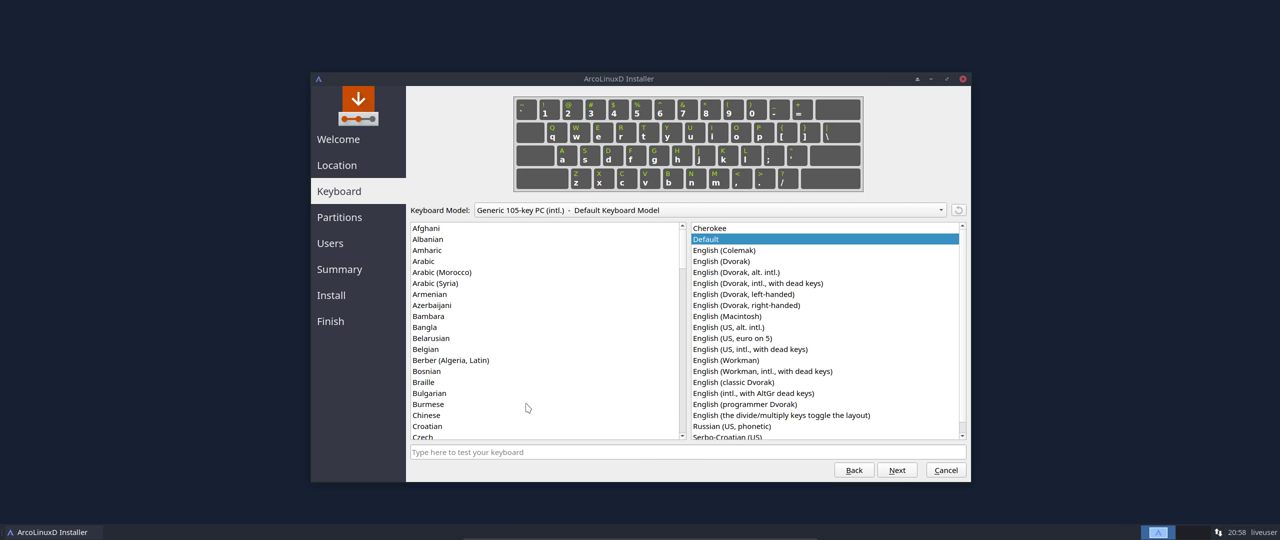
click(428, 350)
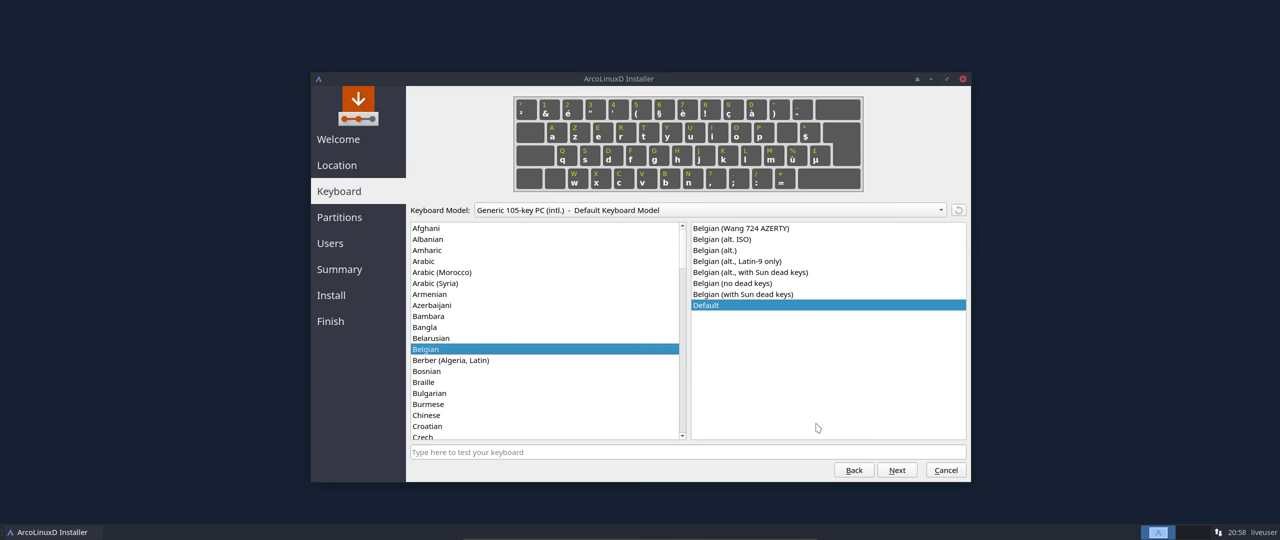
click(897, 470)
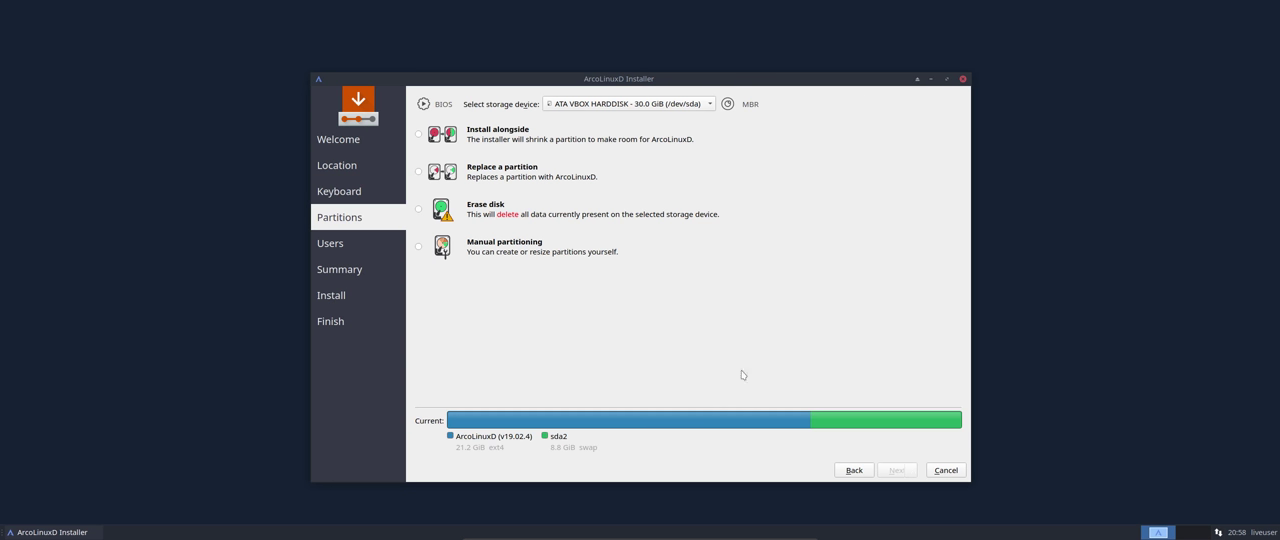
click(480, 213)
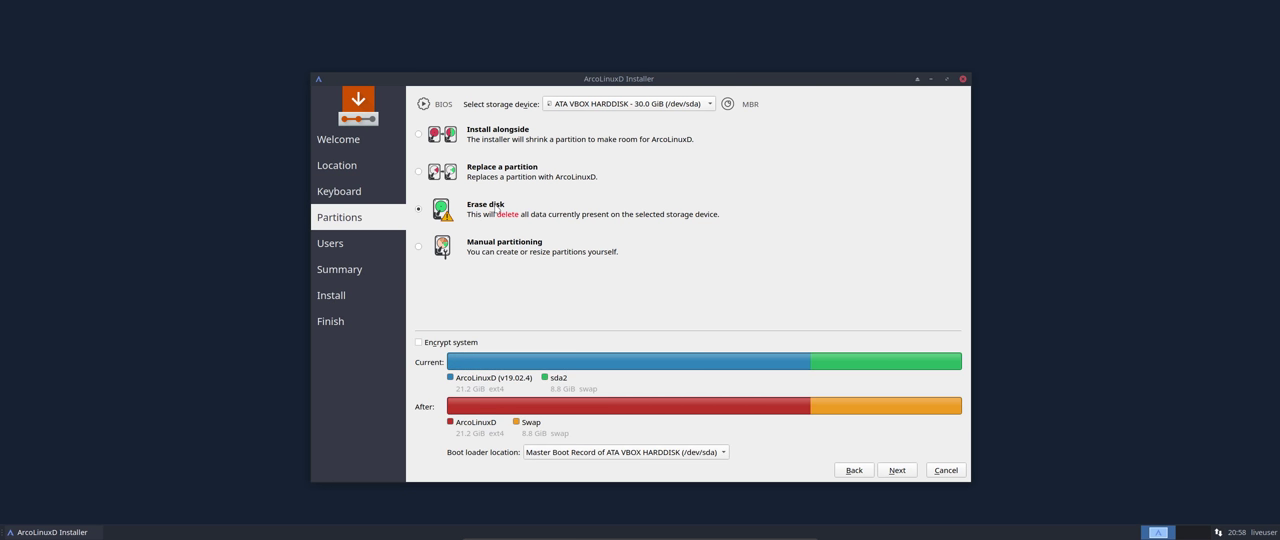
Fill in the account with computer name ArcoLinuxD, auto-login and shared admin password, then install.
click(897, 470)
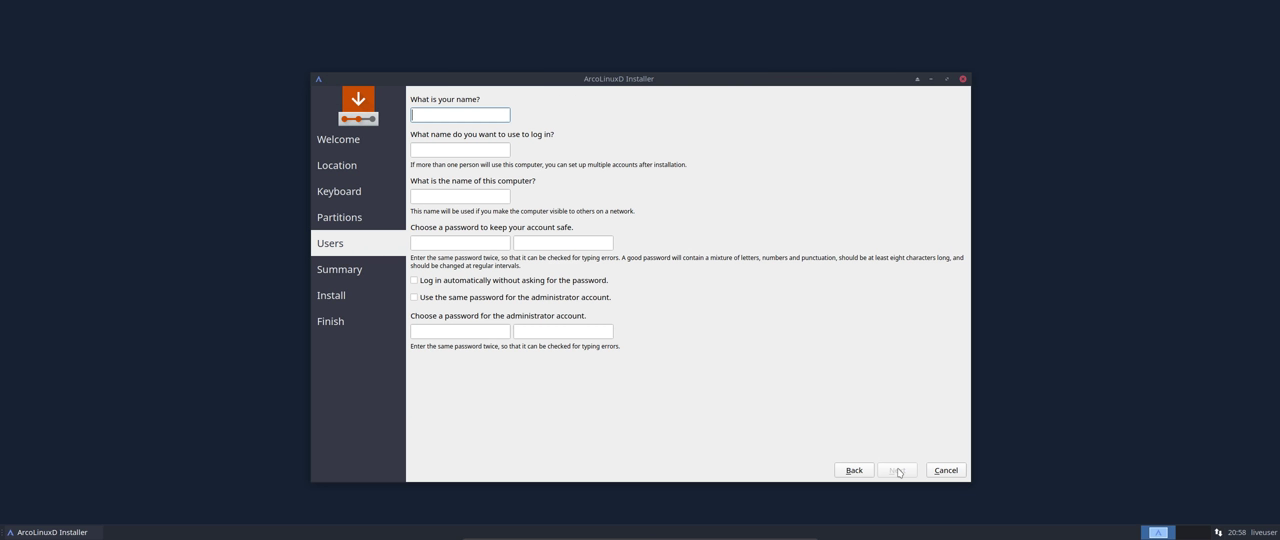
text(er)
text(ik)
key(Tab)
key(Tab)
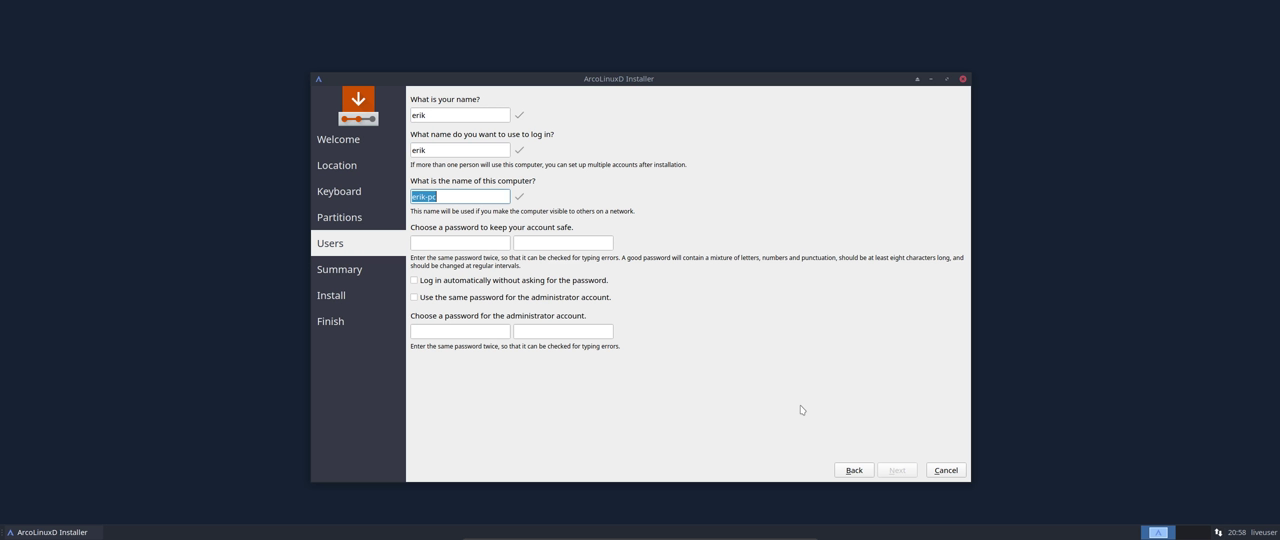
text(Arc)
text(oLinuxD)
key(Tab)
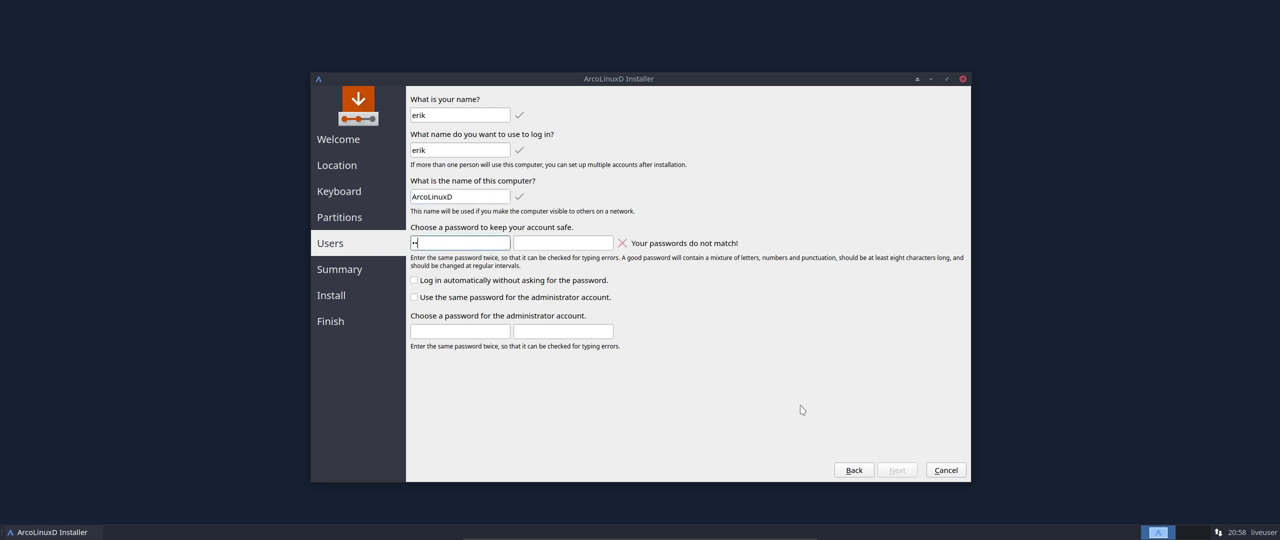
key(Tab)
key(Tab)
key(space)
key(Tab)
key(space)
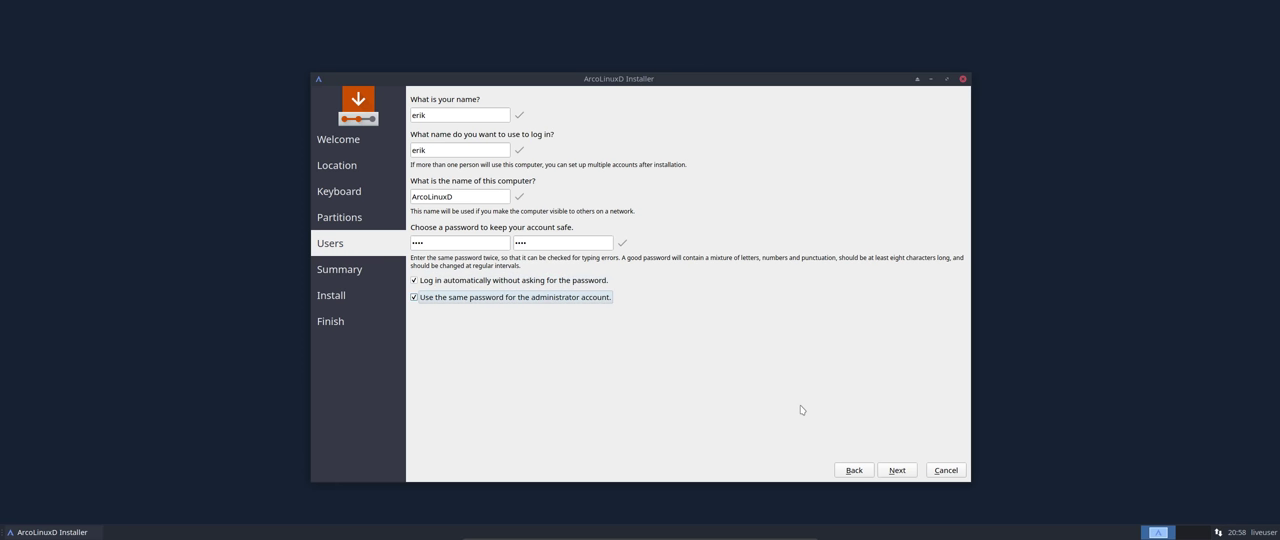
click(895, 470)
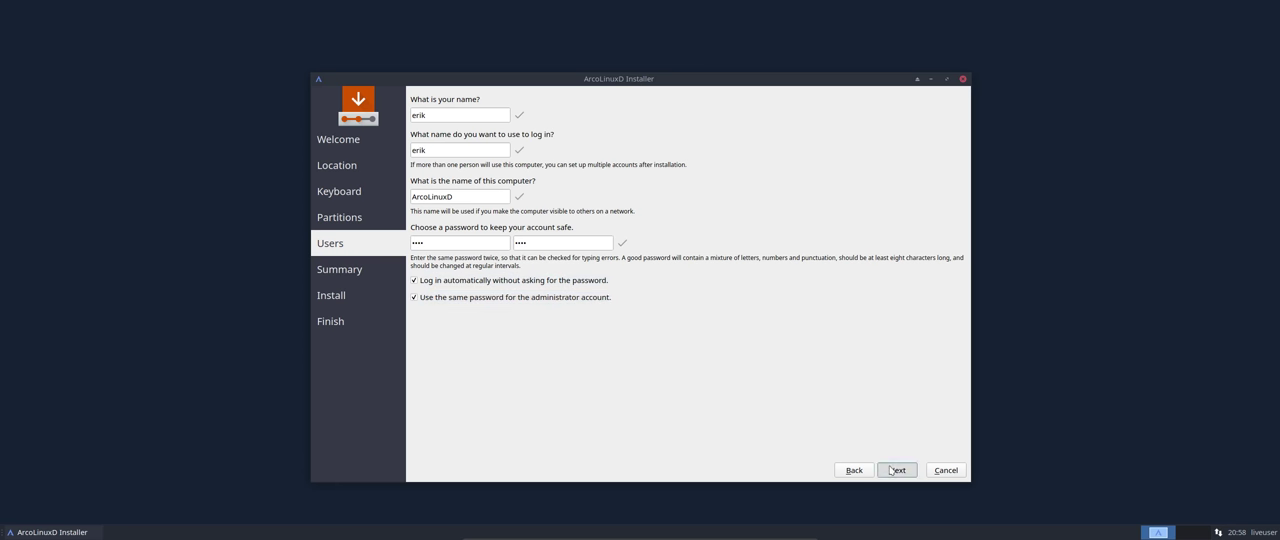
click(906, 471)
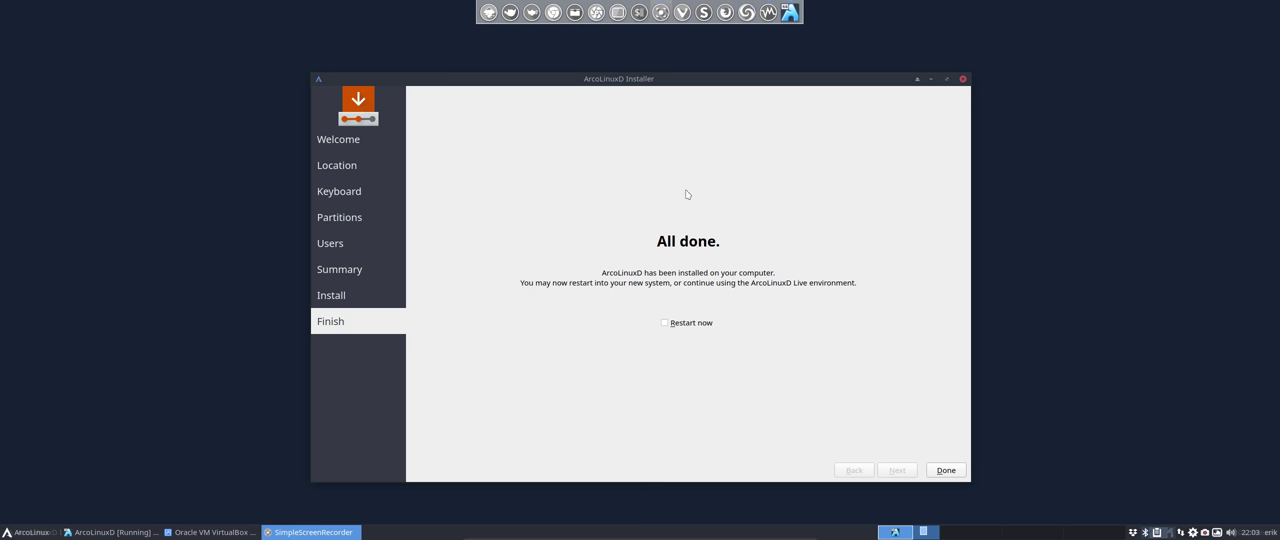
Let the installation reach All done, opening and dismissing the network tray menu.
drag(666, 80, 639, 46)
right_click(1219, 532)
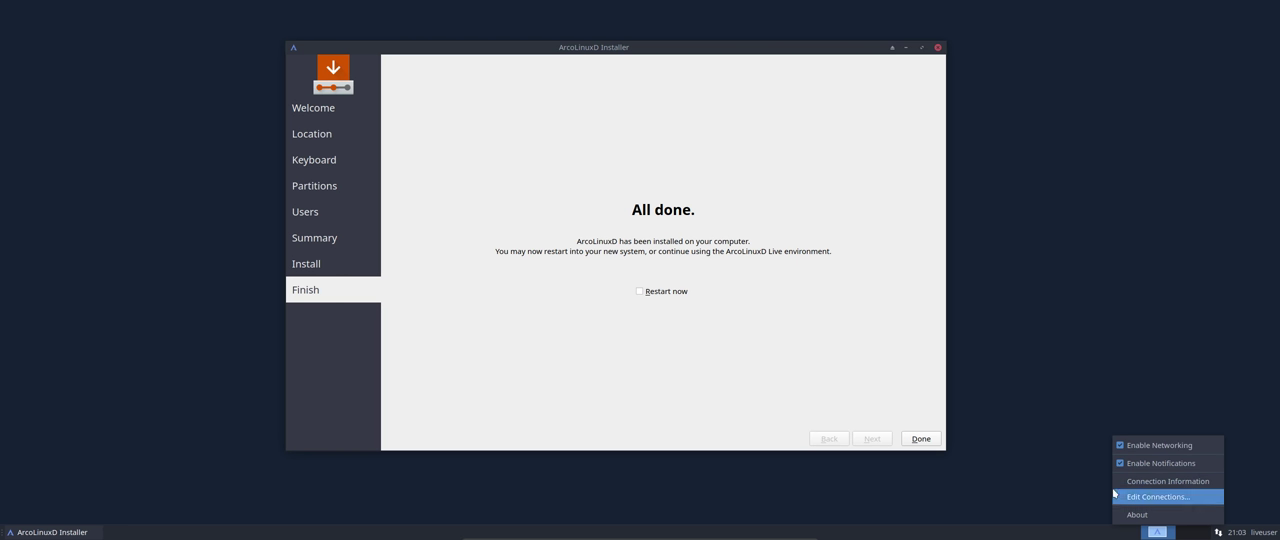
click(1187, 382)
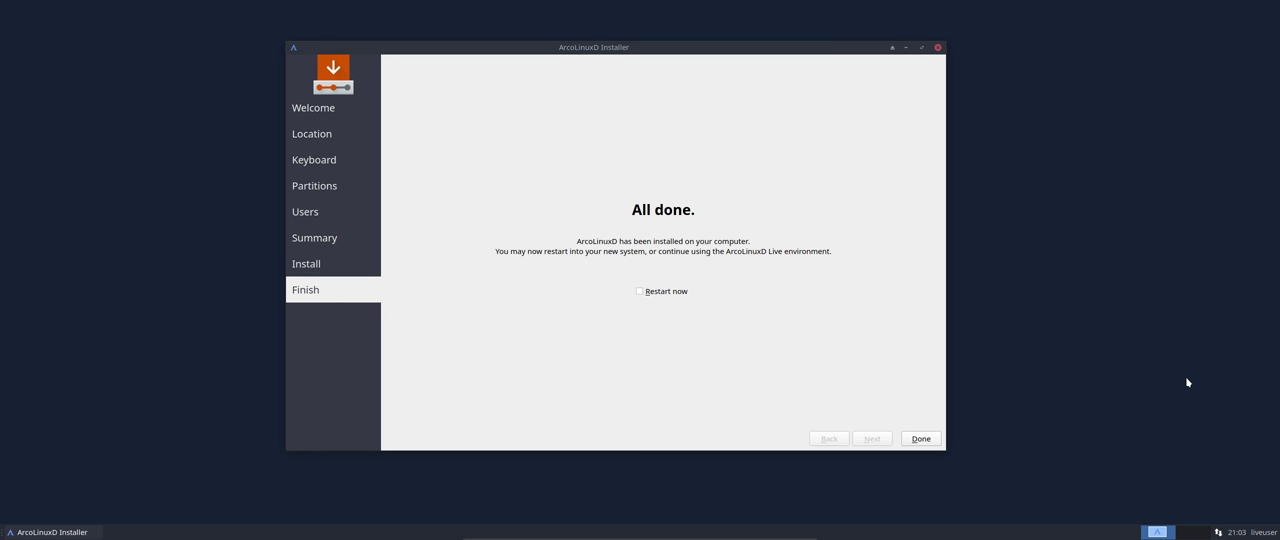